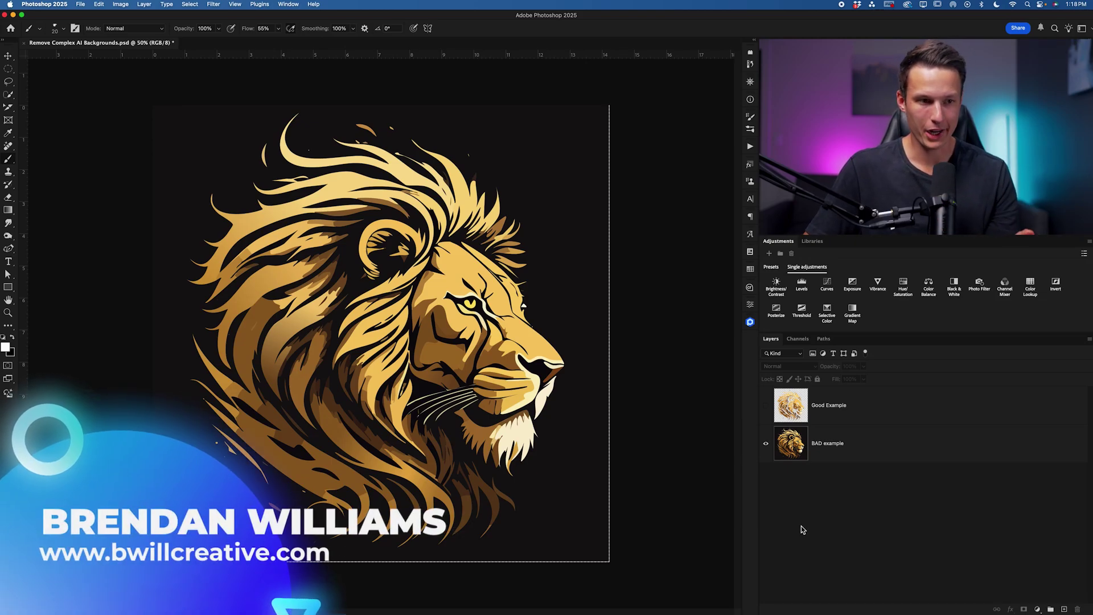
# Remove the BAD example lion's background, then show the Good Example layer for comparison.
pyautogui.click(902, 443)
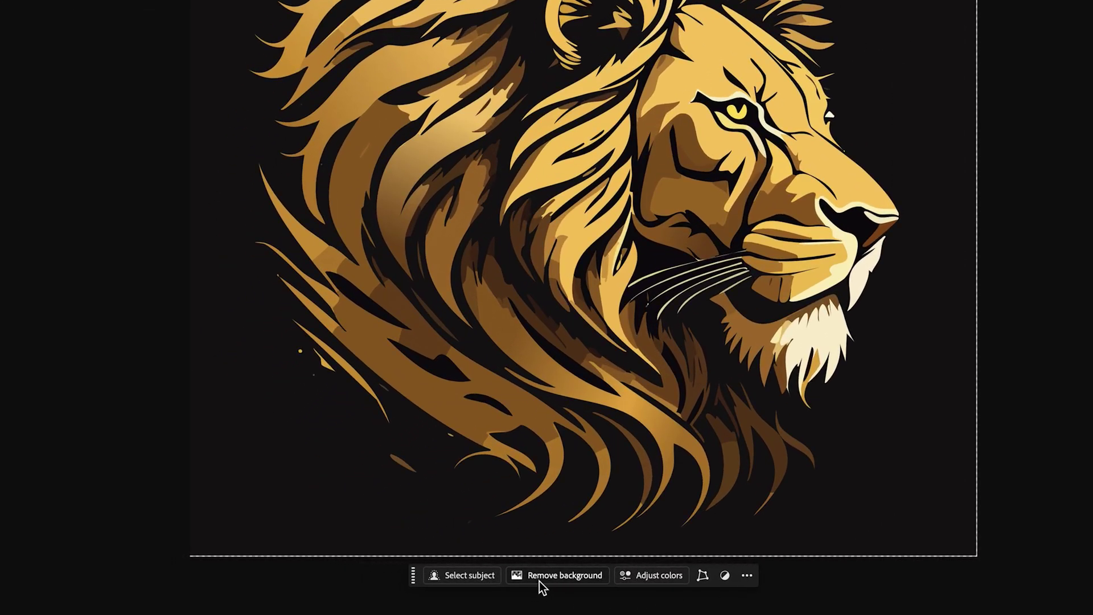
pyautogui.click(356, 576)
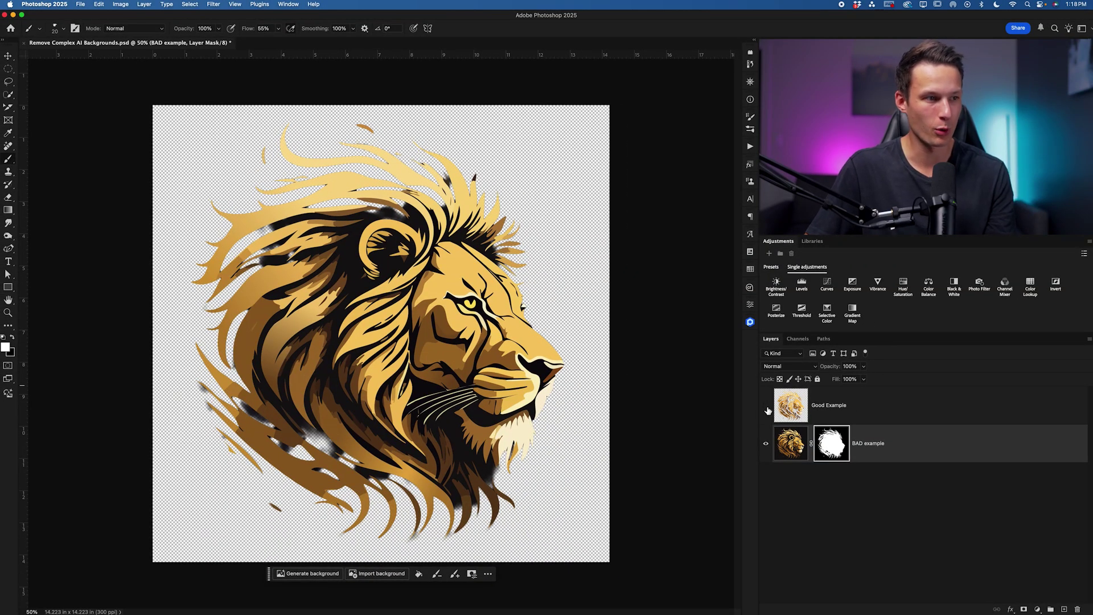
pyautogui.click(766, 406)
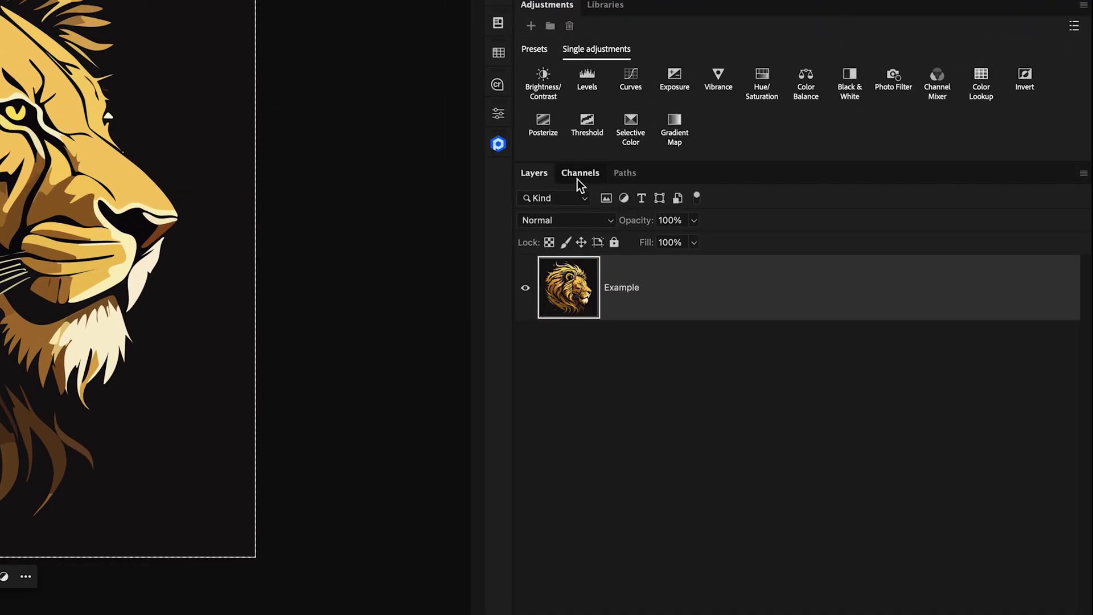
# Compare the Red, Green and Blue channels, then duplicate Red as a Red copy channel.
pyautogui.click(796, 341)
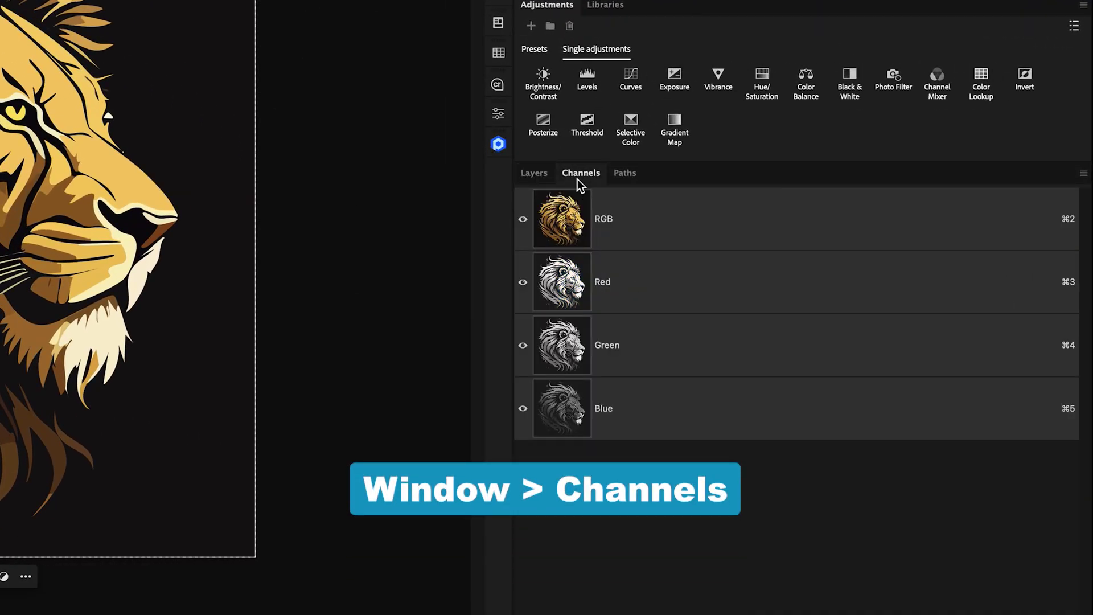
pyautogui.click(688, 309)
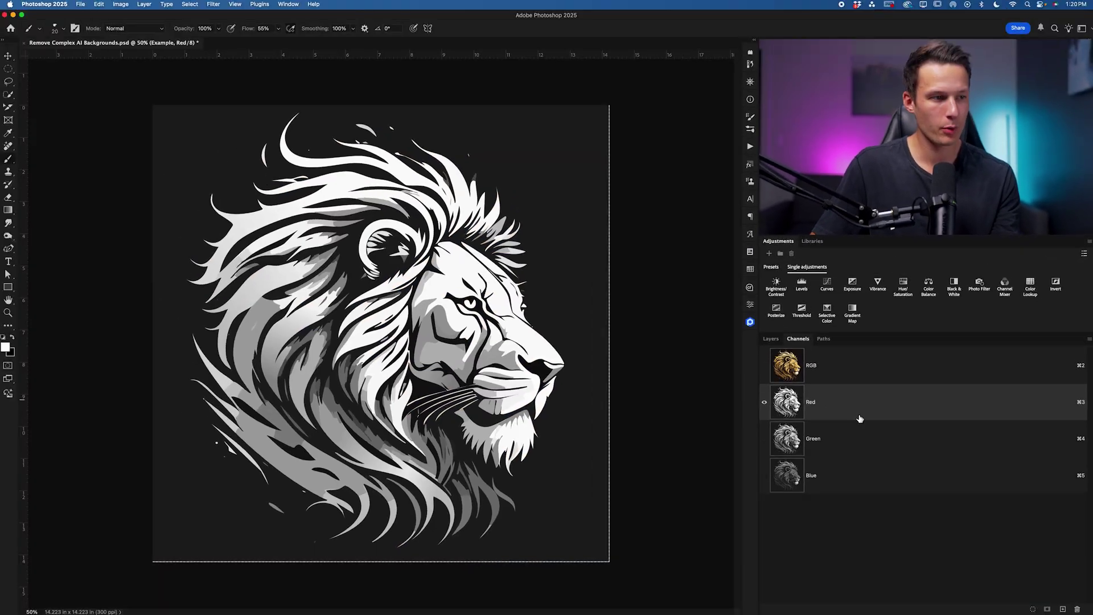
pyautogui.click(864, 439)
pyautogui.click(871, 492)
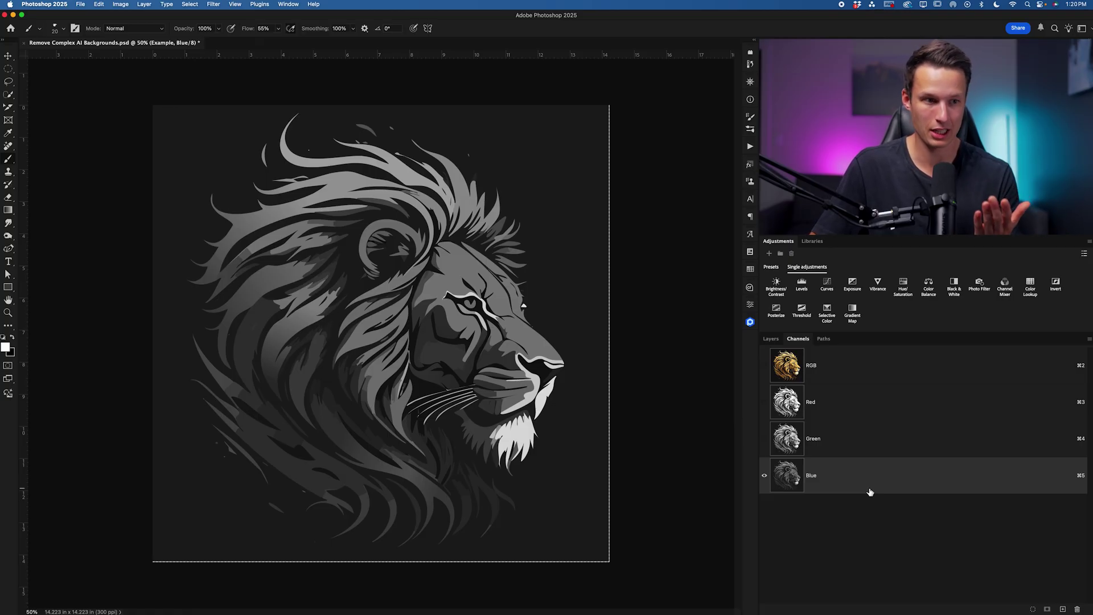
pyautogui.click(837, 408)
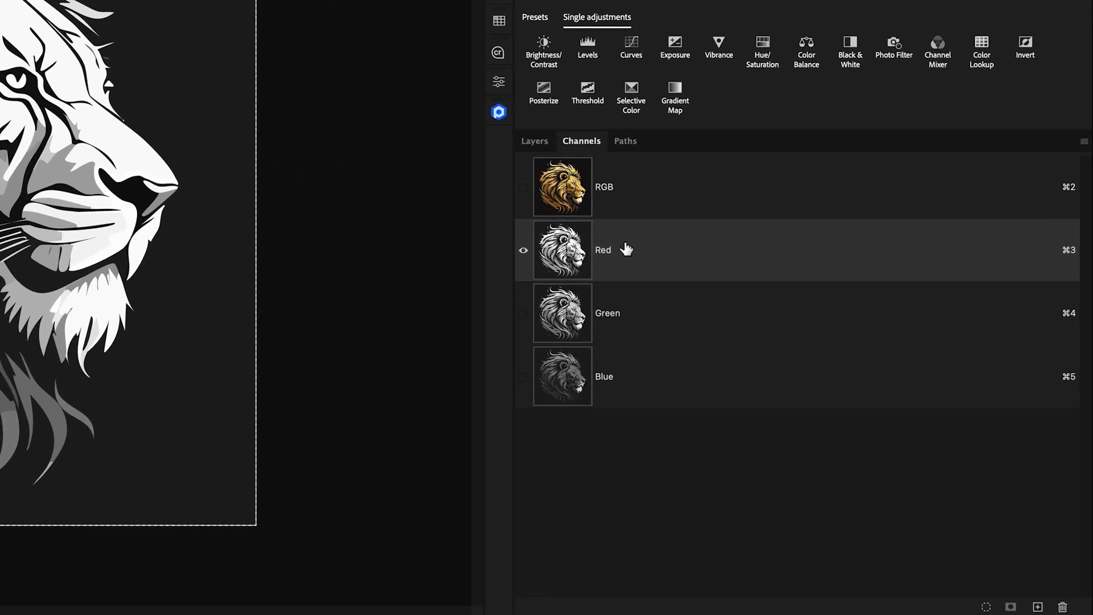
pyautogui.moveTo(626, 249); pyautogui.dragTo(1038, 607)
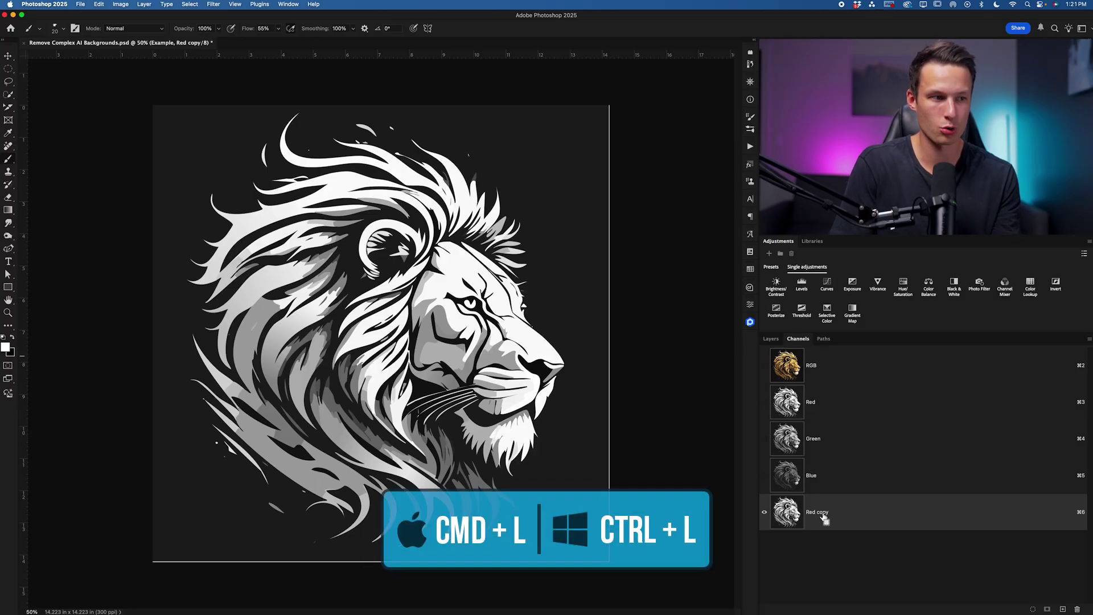
# Apply Levels to the Red copy channel with black input 52 and white input near 89.
pyautogui.press('super+l')
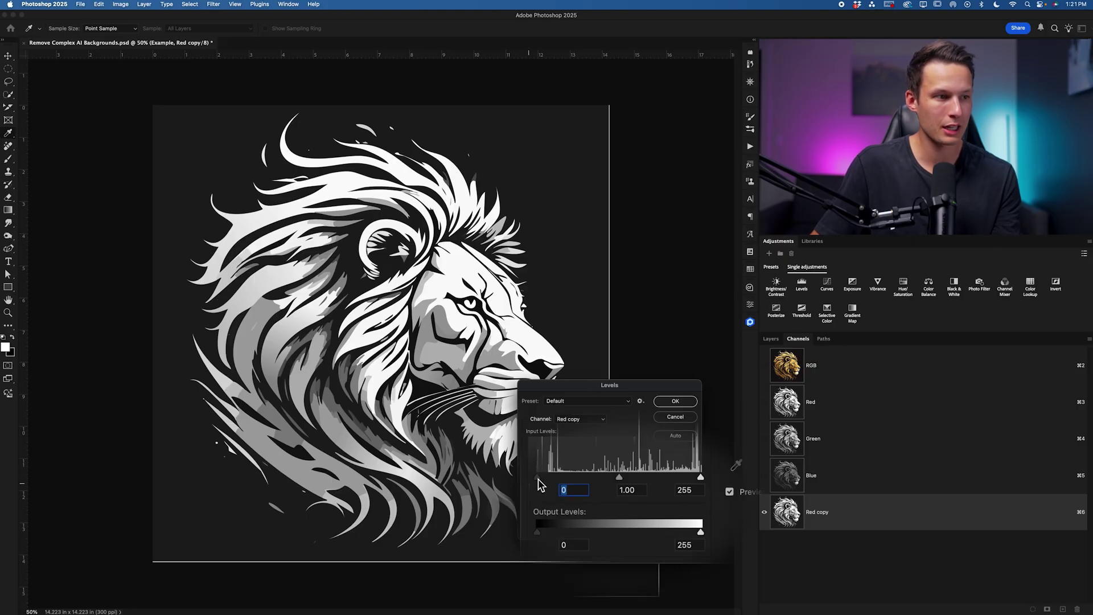
pyautogui.moveTo(538, 478); pyautogui.dragTo(569, 480)
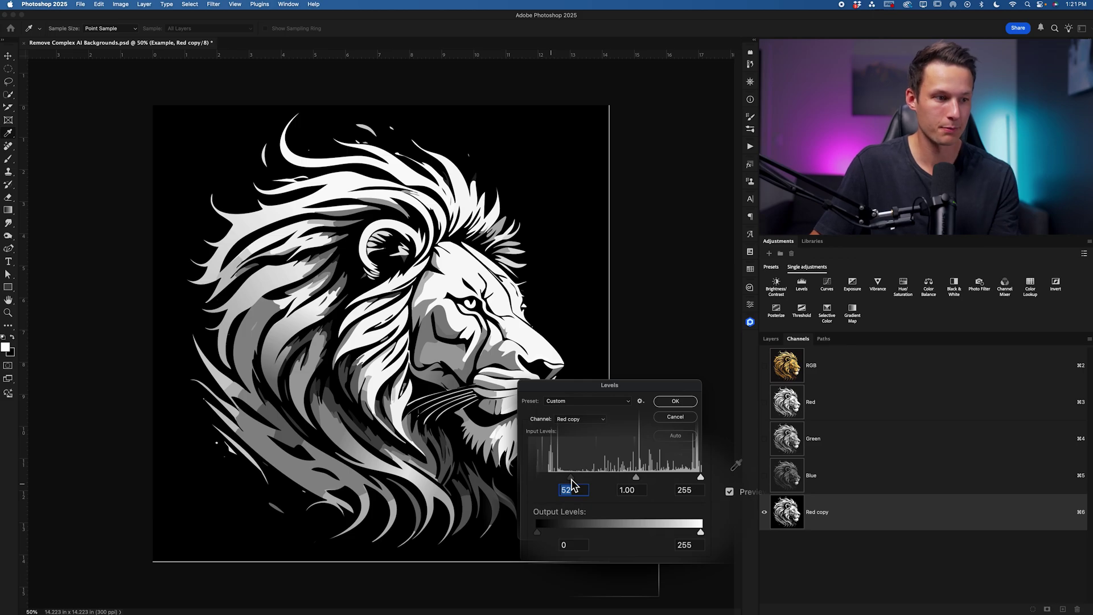
pyautogui.moveTo(701, 478); pyautogui.dragTo(565, 484)
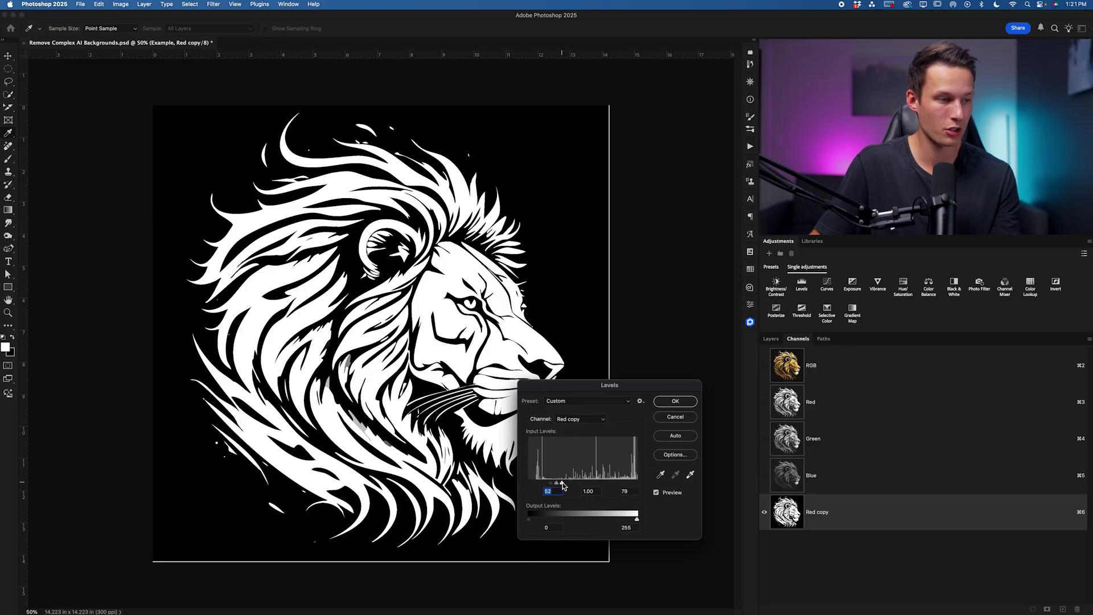
# Check the mane zoomed in, fine-tune the white input to 89, and confirm the Levels.
pyautogui.press('super+equal')
pyautogui.press('super+equal')
pyautogui.press('super+equal')
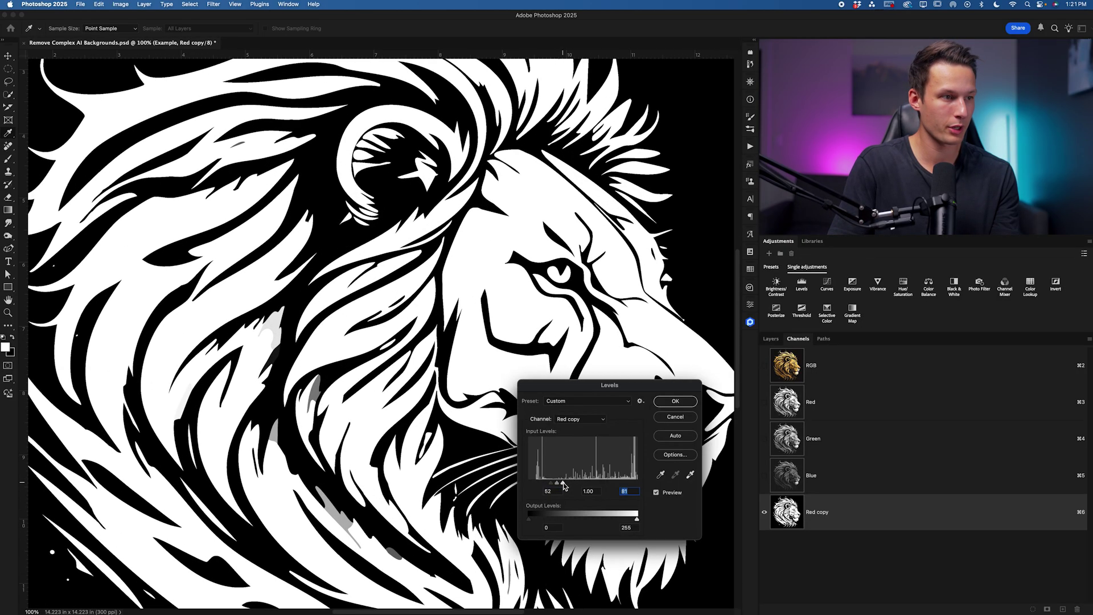
pyautogui.scroll(-3, 287, 266)
pyautogui.hscroll(-2, 287, 266)
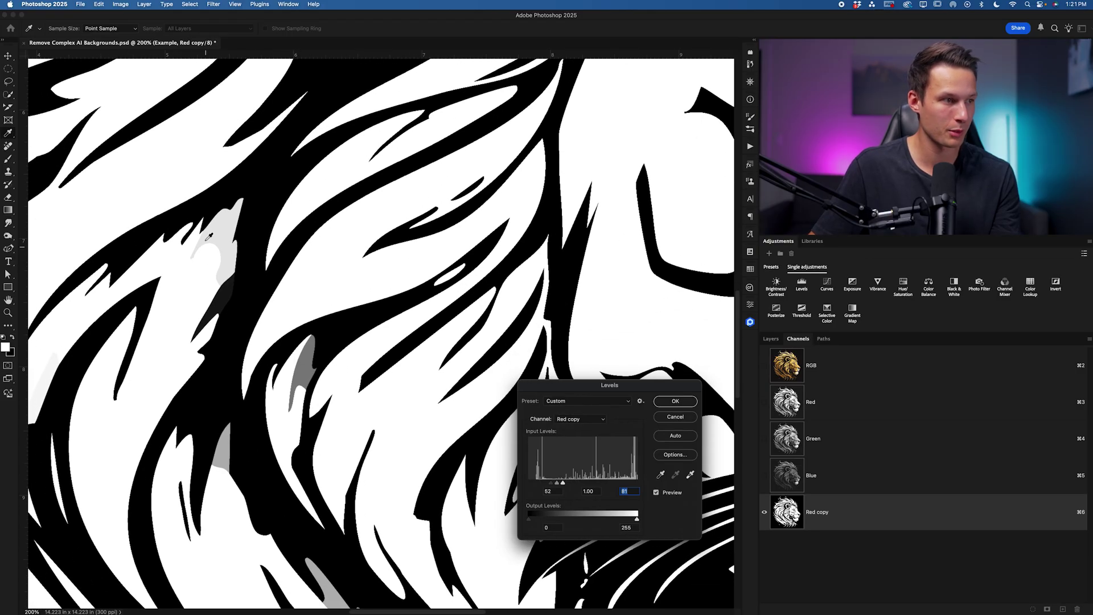
pyautogui.hscroll(12, 269, 239)
pyautogui.scroll(-7, 269, 239)
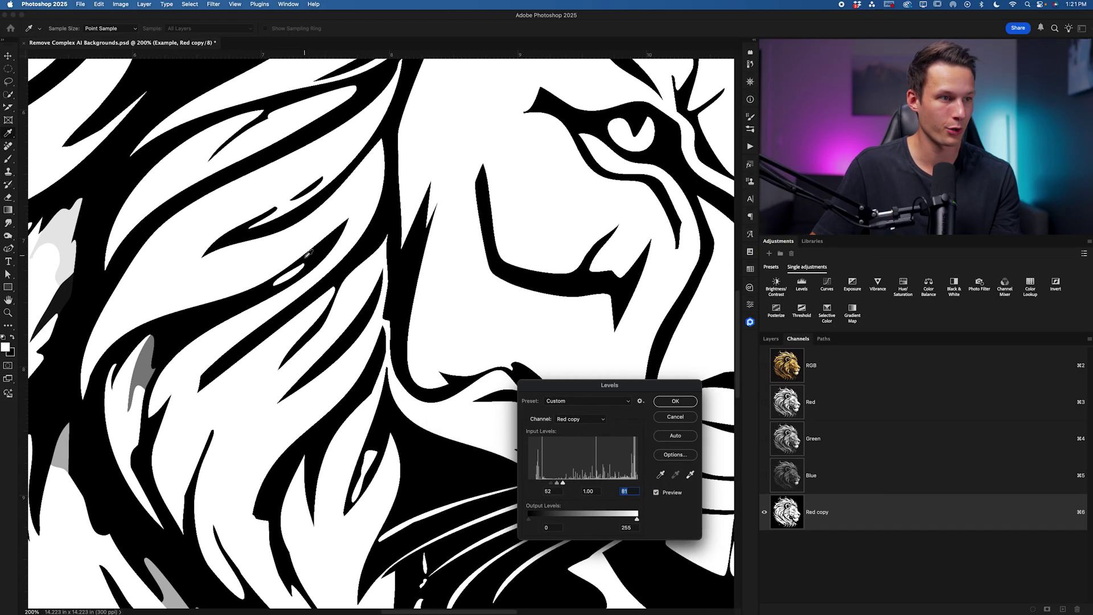
pyautogui.hscroll(-6, 310, 308)
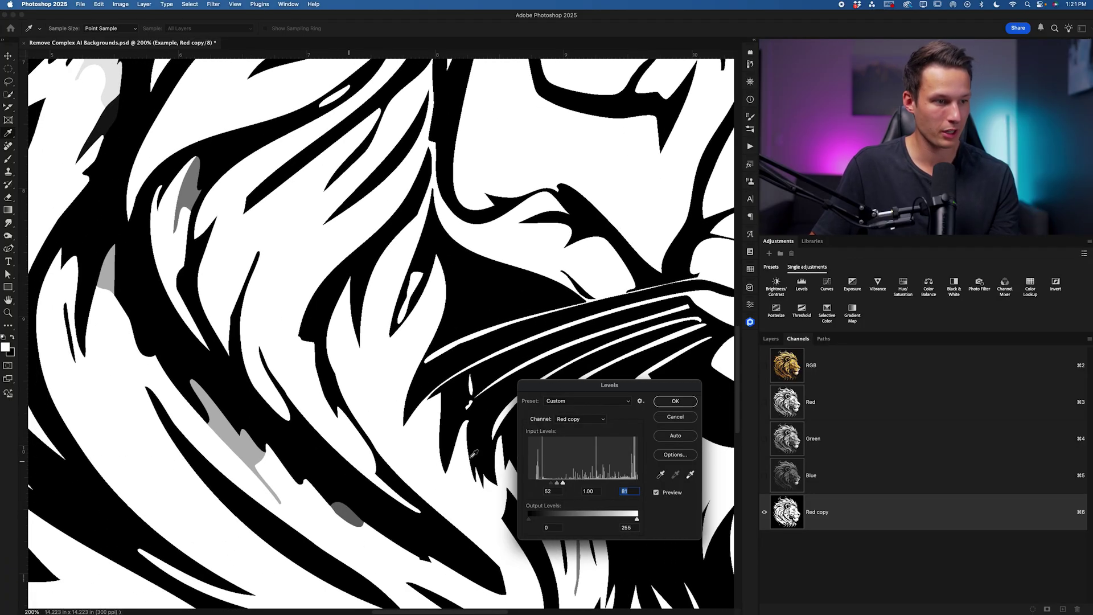
pyautogui.moveTo(565, 484); pyautogui.dragTo(567, 487)
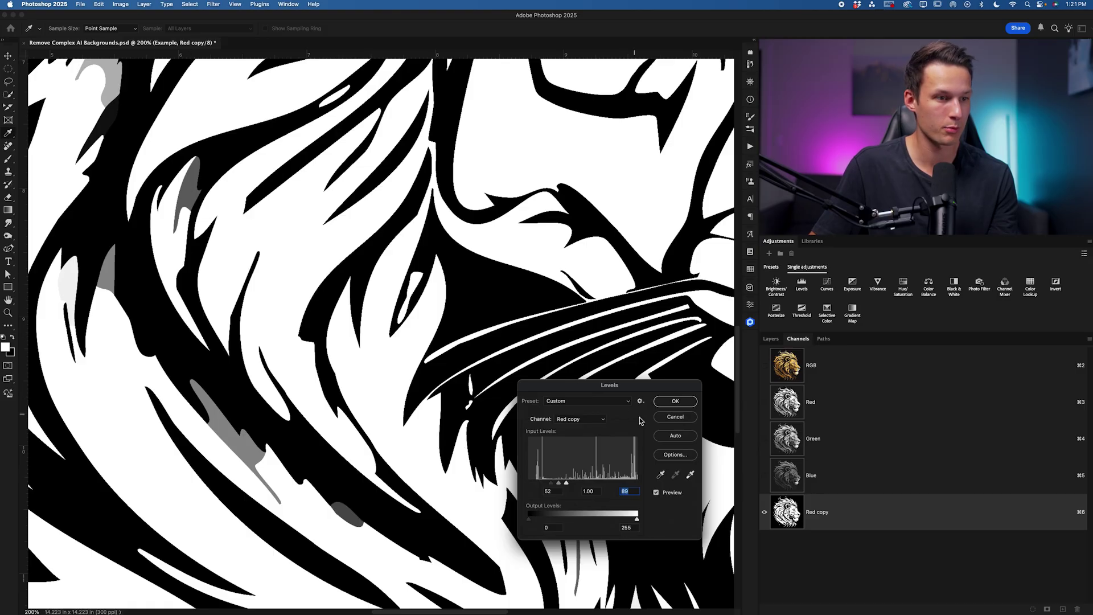
pyautogui.click(674, 402)
pyautogui.press('b')
pyautogui.press('super+minus')
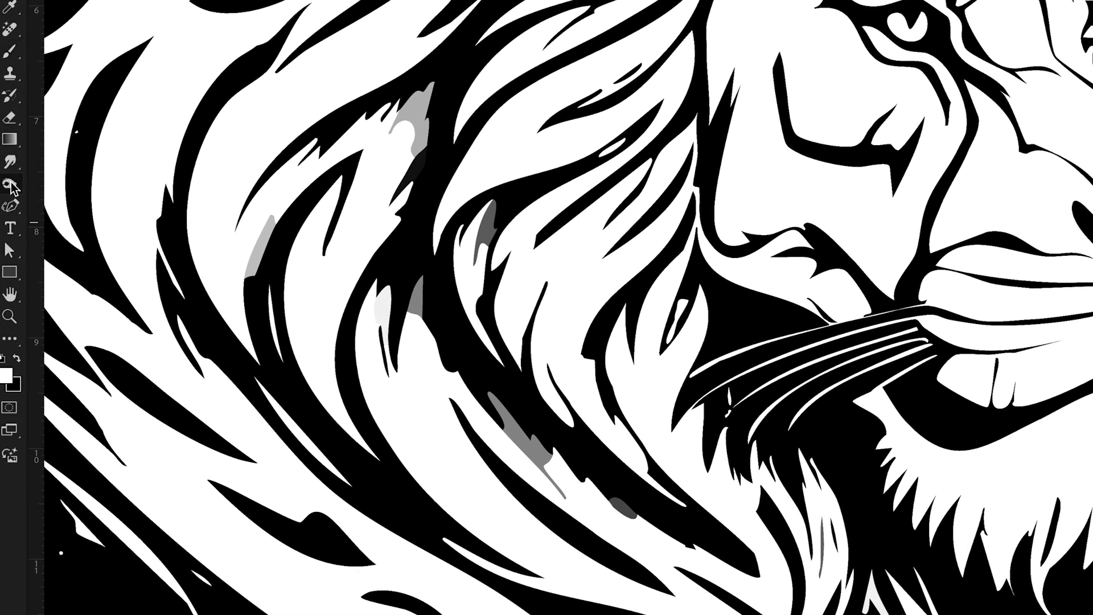
# Choose a toning brush from the Dodge/Burn tools with Range set to Highlights.
pyautogui.click(9, 236)
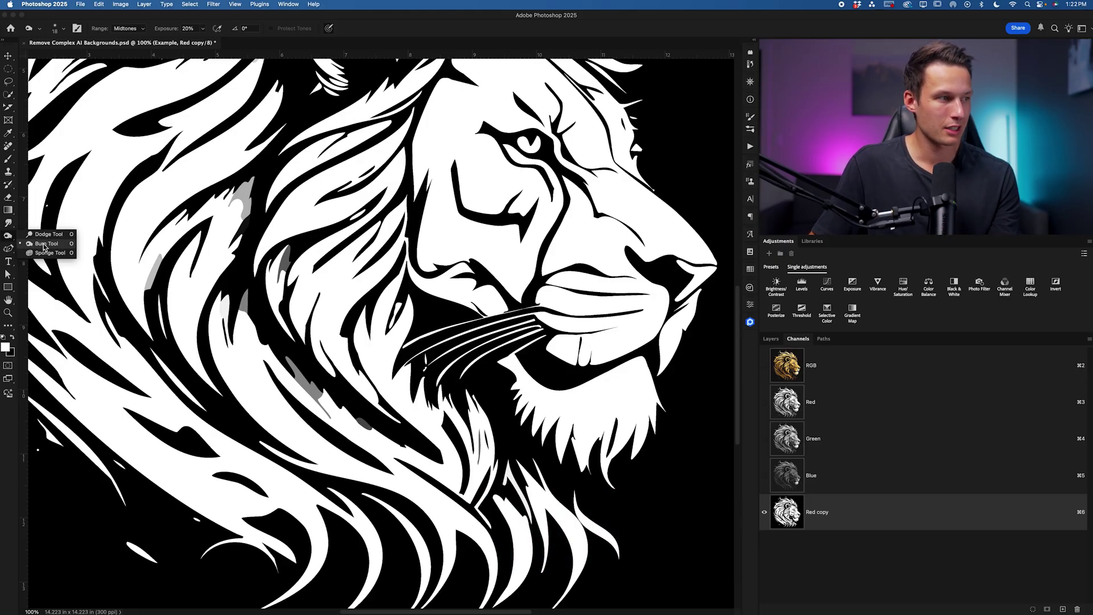
pyautogui.click(47, 243)
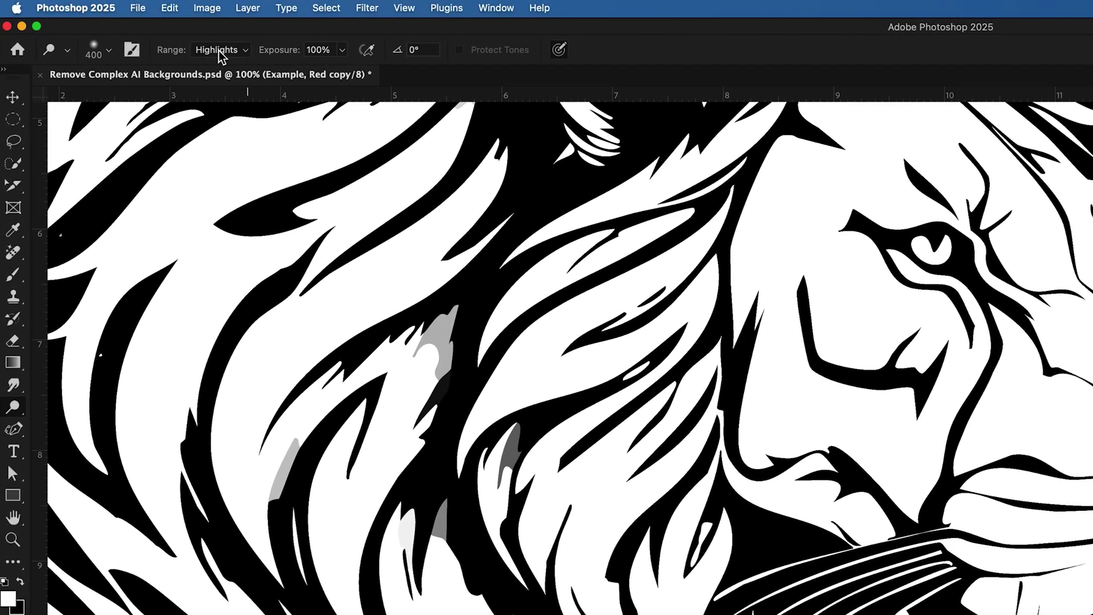
pyautogui.click(128, 28)
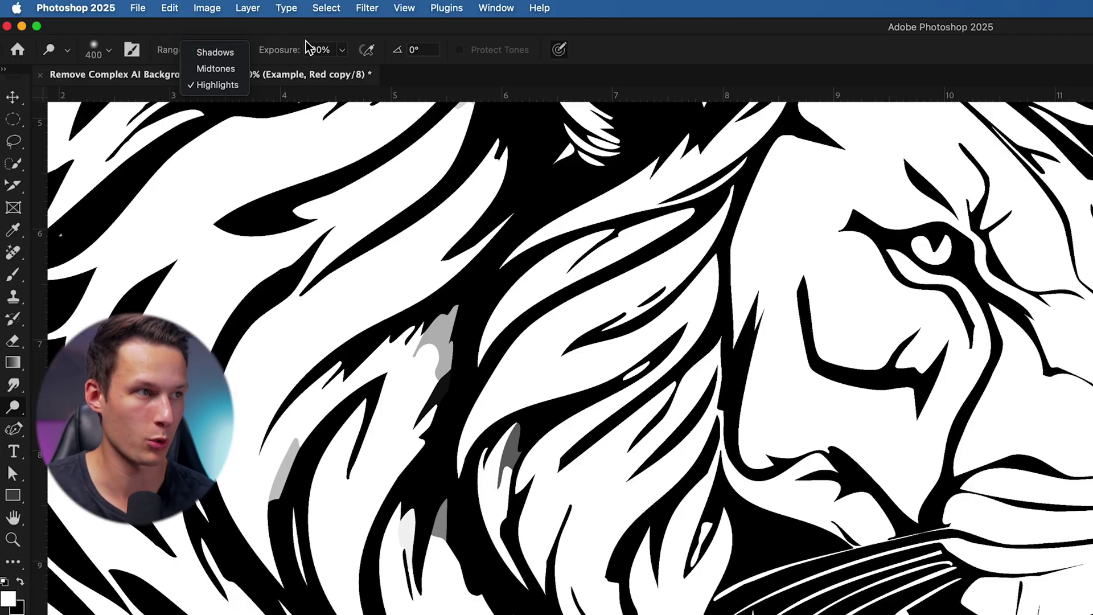
pyautogui.click(371, 408)
# Dodge the grey patches in the upper and lower mane and below the whiskers to white.
pyautogui.moveTo(372, 408)
pyautogui.mouseDown()
pyautogui.moveTo(419, 317)
pyautogui.moveTo(439, 390)
pyautogui.moveTo(419, 434)
pyautogui.moveTo(503, 454)
pyautogui.moveTo(512, 415)
pyautogui.moveTo(535, 463)
pyautogui.moveTo(476, 487)
pyautogui.moveTo(460, 521)
pyautogui.moveTo(432, 490)
pyautogui.moveTo(427, 560)
pyautogui.moveTo(474, 613)
pyautogui.mouseUp()
pyautogui.moveTo(474, 453)
pyautogui.mouseDown()
pyautogui.moveTo(665, 589)
pyautogui.moveTo(580, 539)
pyautogui.moveTo(684, 600)
pyautogui.moveTo(603, 550)
pyautogui.moveTo(683, 585)
pyautogui.mouseUp()
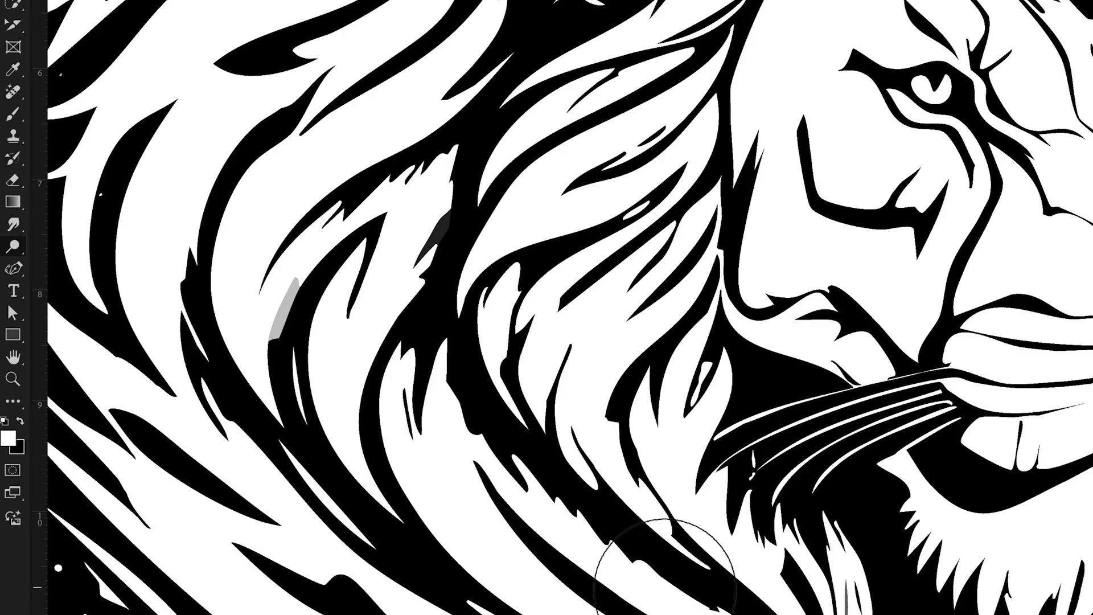
pyautogui.moveTo(321, 362)
pyautogui.mouseDown()
pyautogui.moveTo(294, 275)
pyautogui.moveTo(274, 347)
pyautogui.moveTo(366, 221)
pyautogui.moveTo(396, 284)
pyautogui.moveTo(389, 269)
pyautogui.moveTo(430, 167)
pyautogui.moveTo(402, 220)
pyautogui.mouseUp()
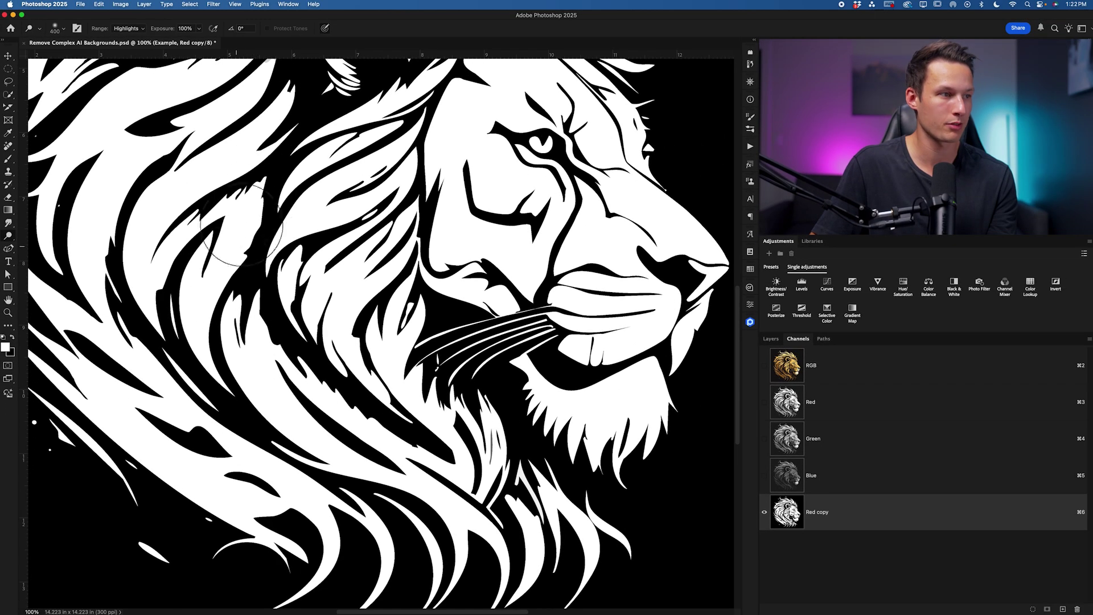
pyautogui.scroll(8, 491, 278)
pyautogui.hscroll(-5, 491, 277)
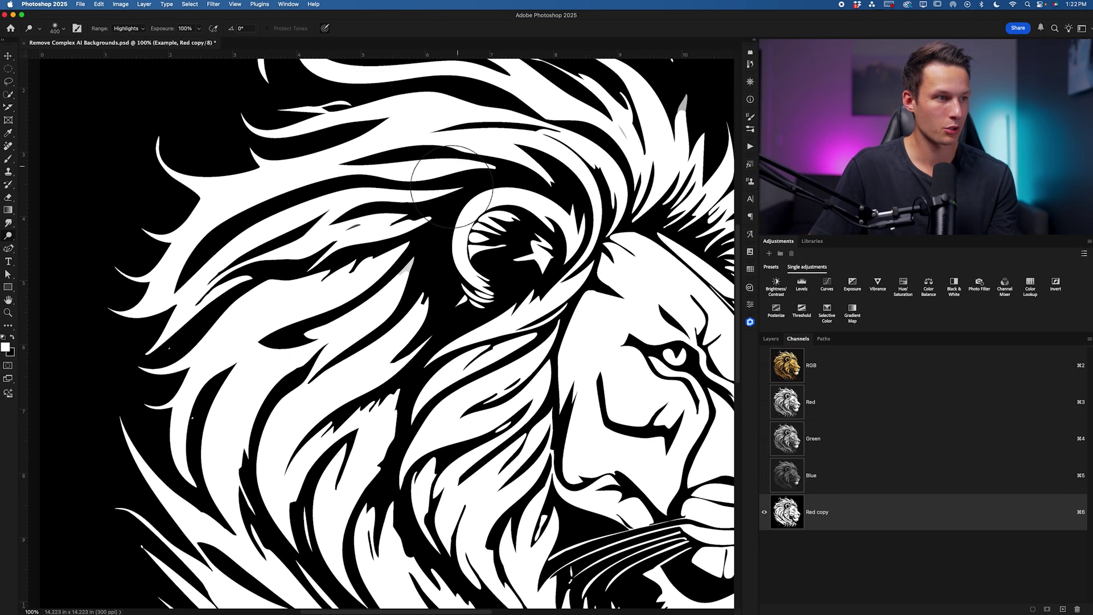
pyautogui.scroll(-10, 387, 313)
pyautogui.hscroll(5, 398, 324)
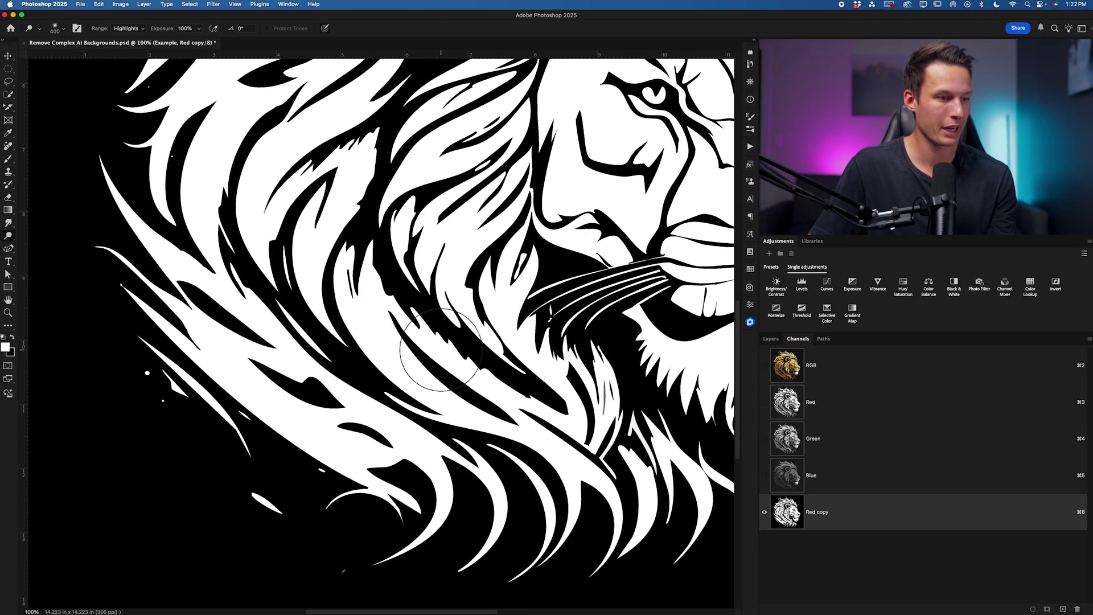
pyautogui.moveTo(442, 351)
pyautogui.mouseDown()
pyautogui.moveTo(495, 358)
pyautogui.moveTo(477, 410)
pyautogui.mouseUp()
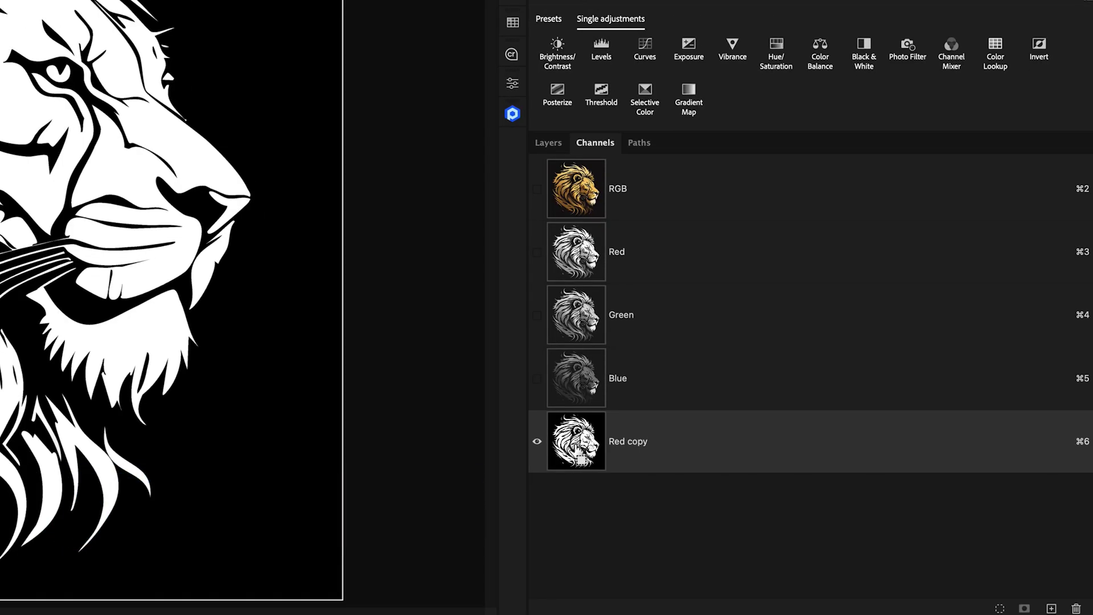
# Load the Red copy channel as a selection and add it as Example's layer mask.
pyautogui.keyDown('super'); pyautogui.click(580, 452); pyautogui.keyUp('super')
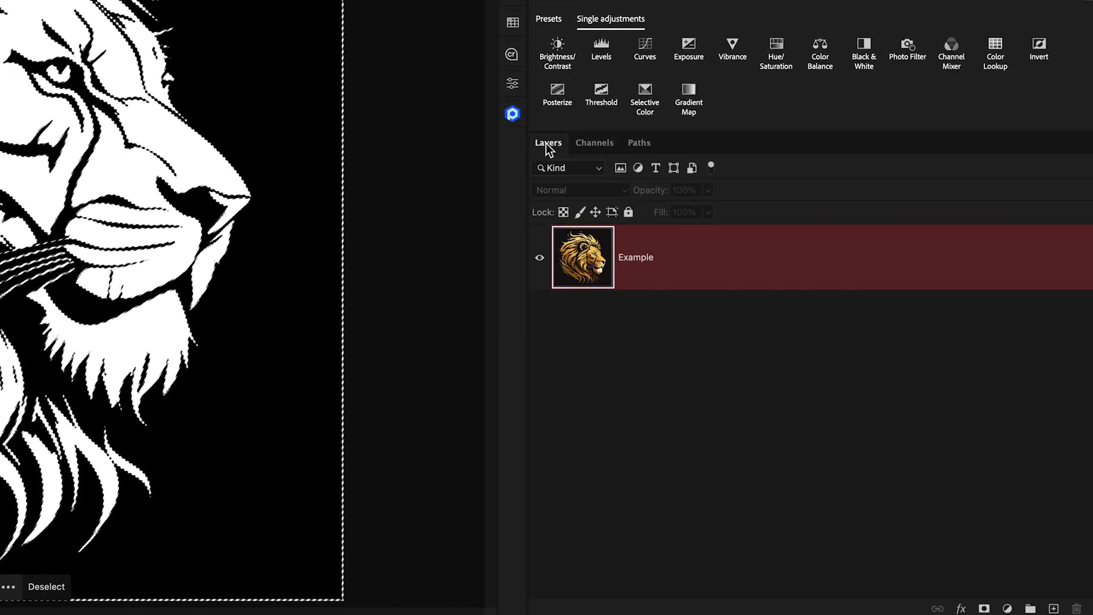
pyautogui.click(673, 261)
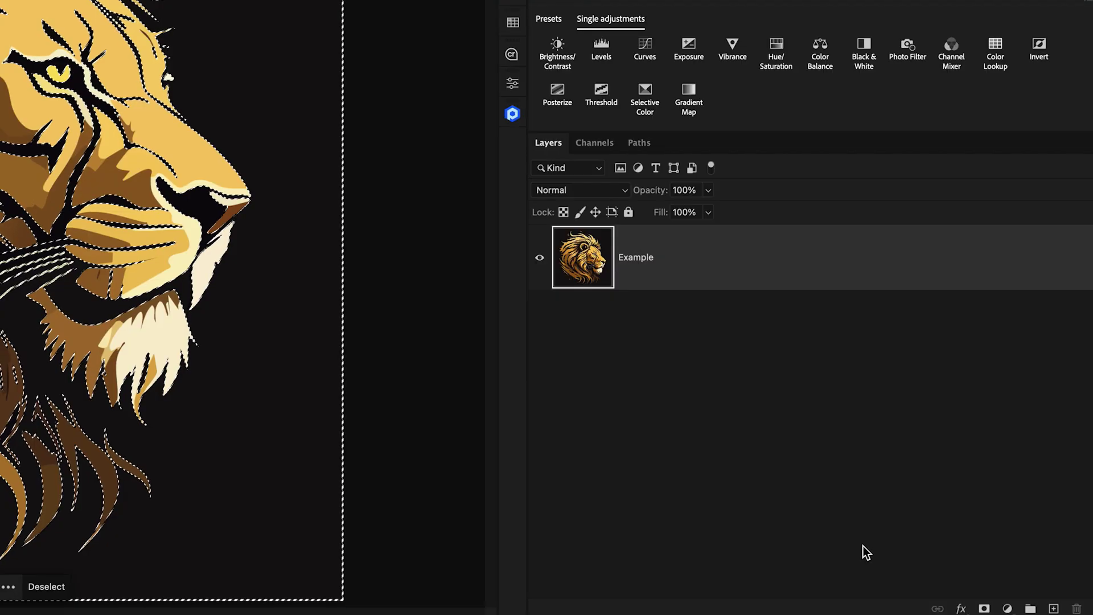
pyautogui.click(983, 608)
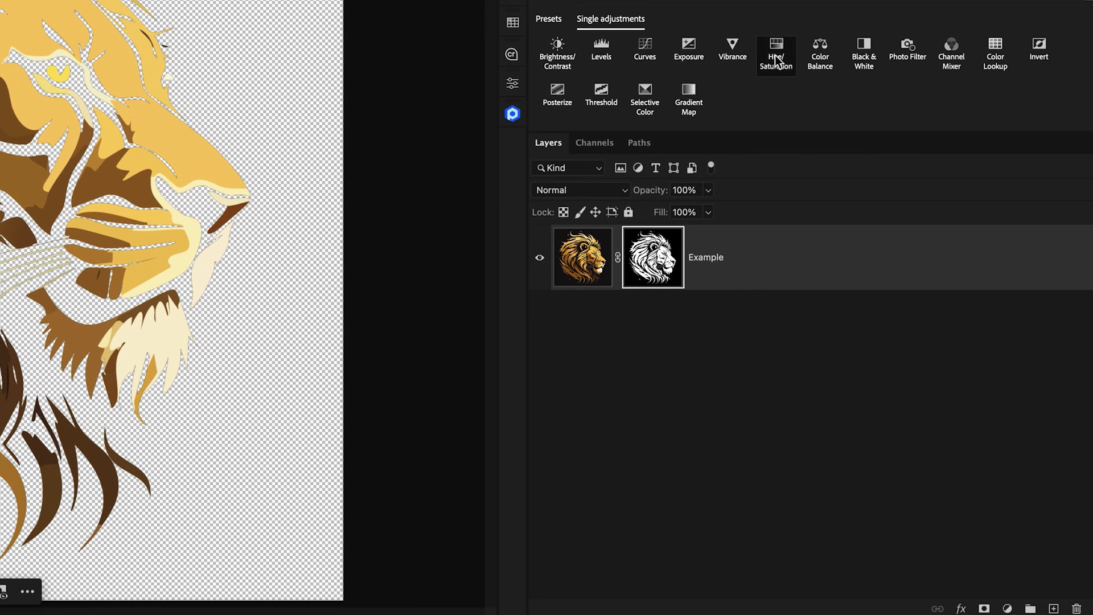
# Add a Hue/Saturation layer clipped to Example, colorized at Hue 6, Saturation 12, Lightness -23.
pyautogui.click(776, 57)
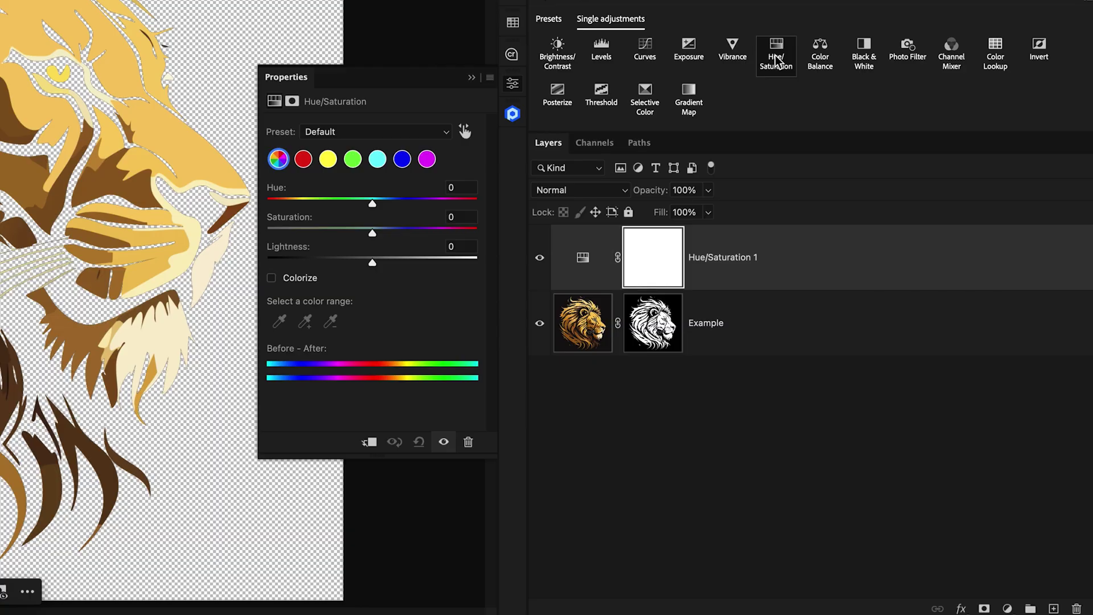
pyautogui.click(370, 442)
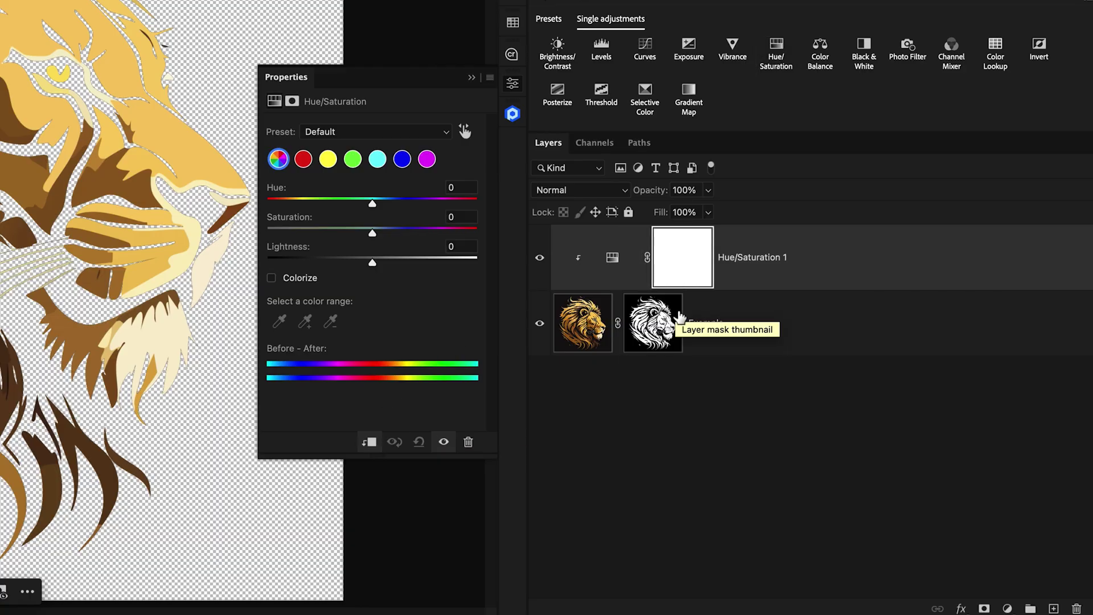
pyautogui.click(295, 278)
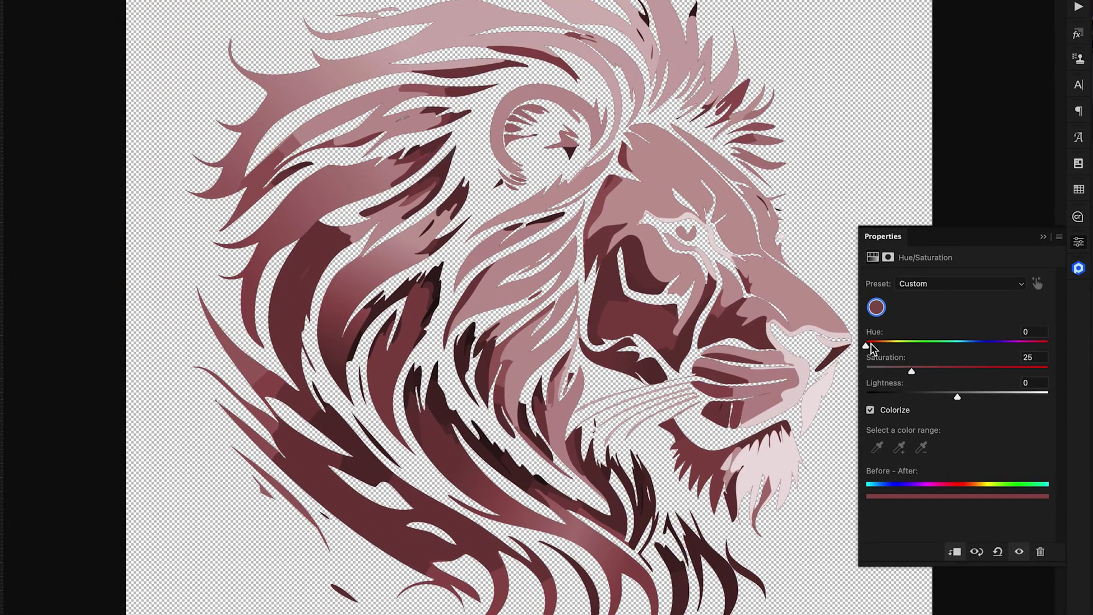
pyautogui.moveTo(871, 344); pyautogui.dragTo(903, 371)
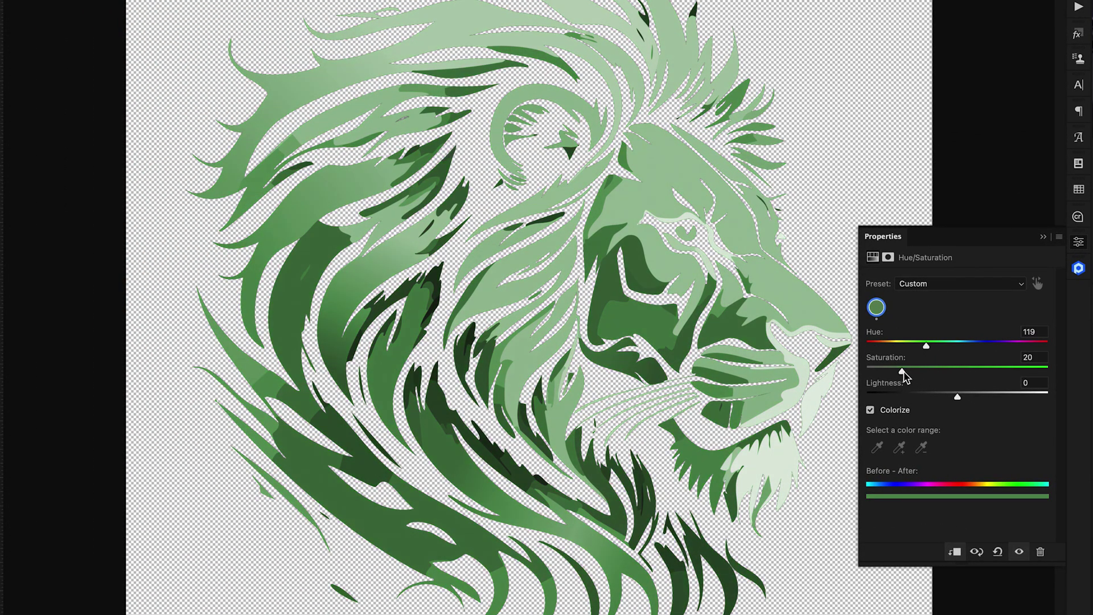
pyautogui.moveTo(955, 398); pyautogui.dragTo(912, 400)
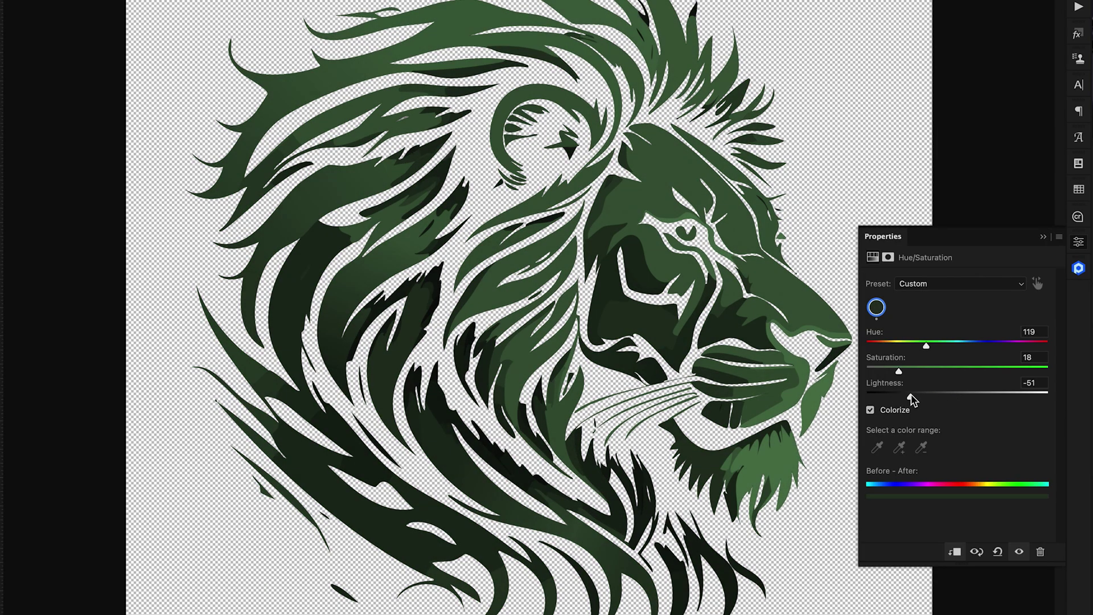
pyautogui.moveTo(926, 344); pyautogui.dragTo(938, 398)
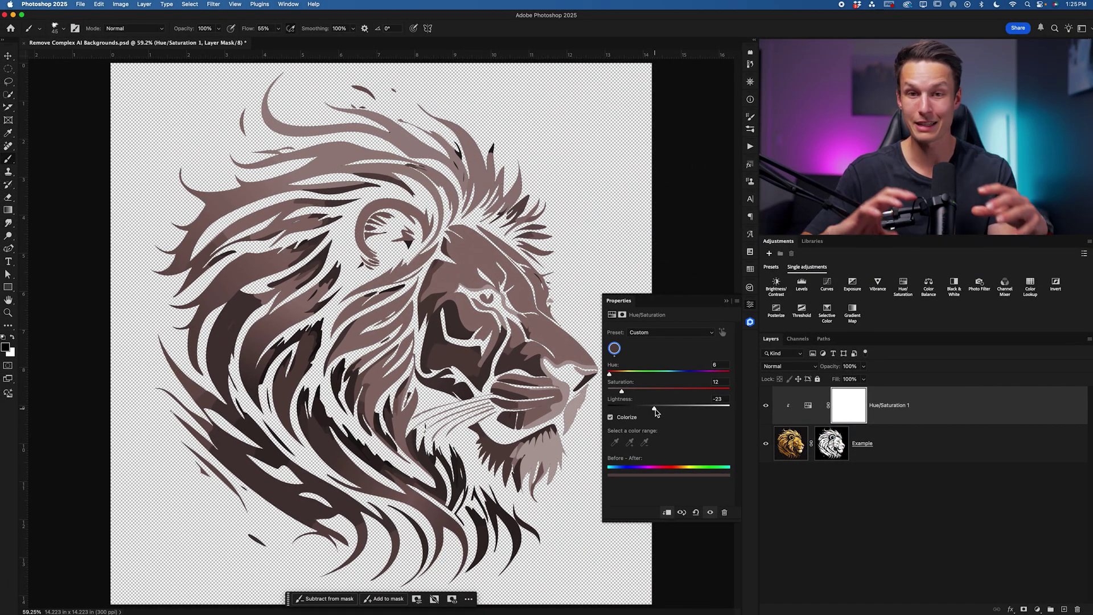
# Close the floating Properties panel for the Hue/Saturation 1 layer.
pyautogui.click(727, 301)
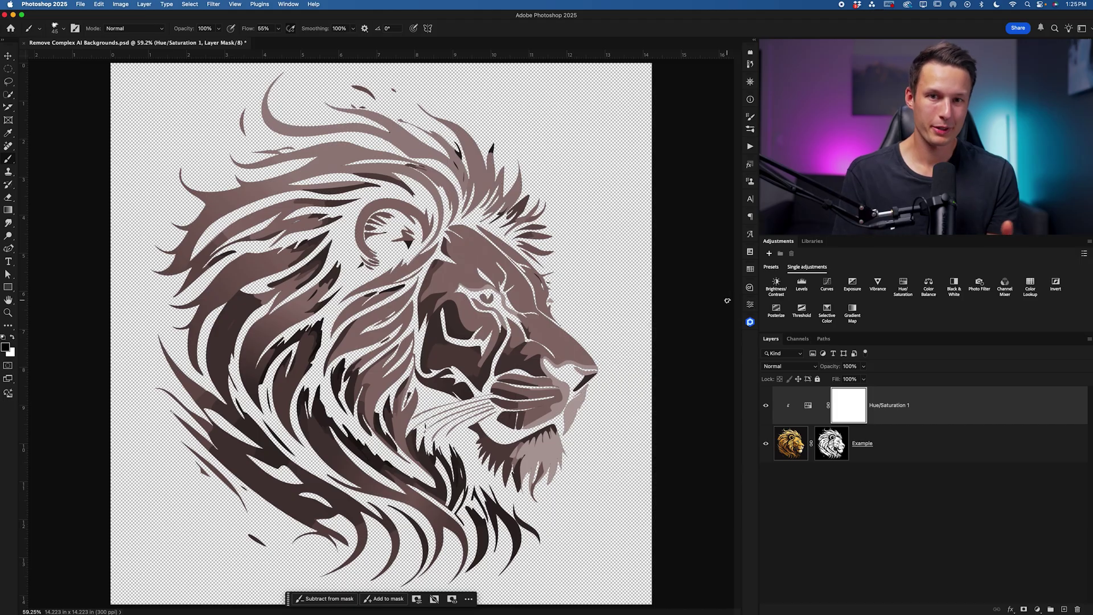